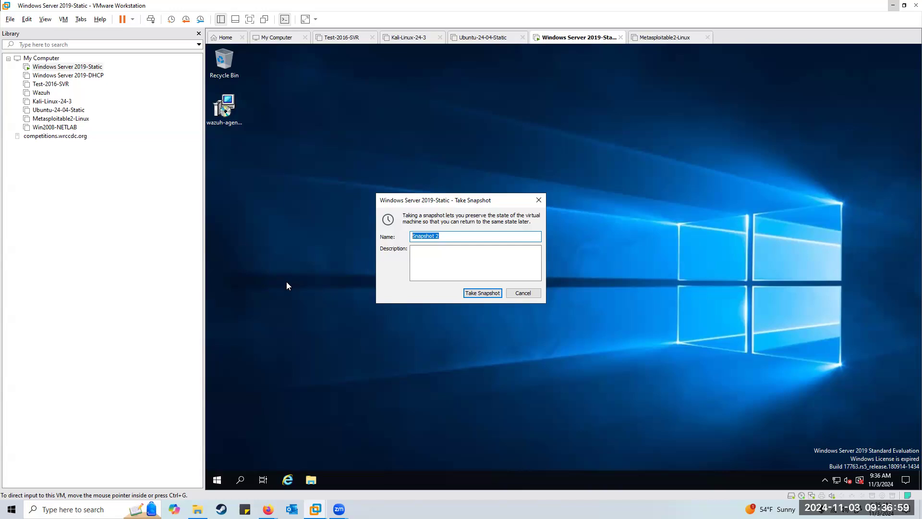
Take a snapshot of Windows Server 2019-Static named NAT-Backup and check it in the Snapshot Manager
text(NAT-Backup)
click(489, 295)
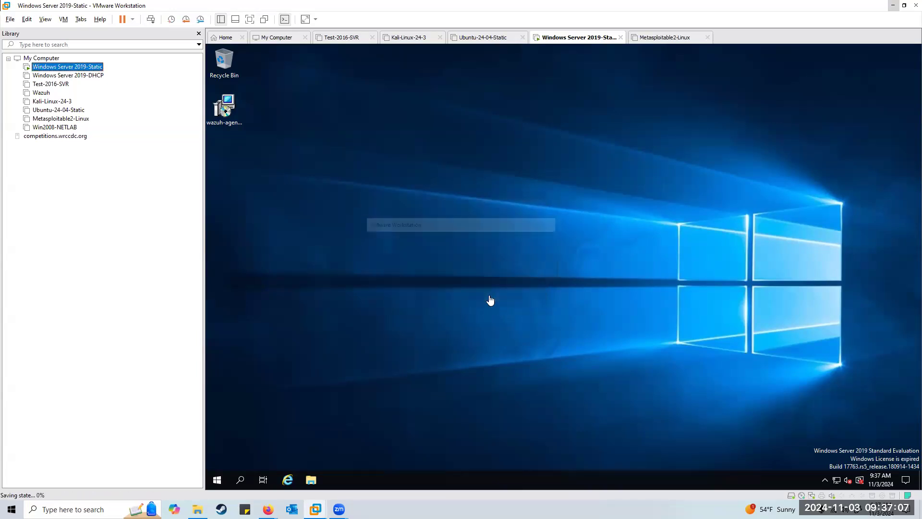
right_click(68, 70)
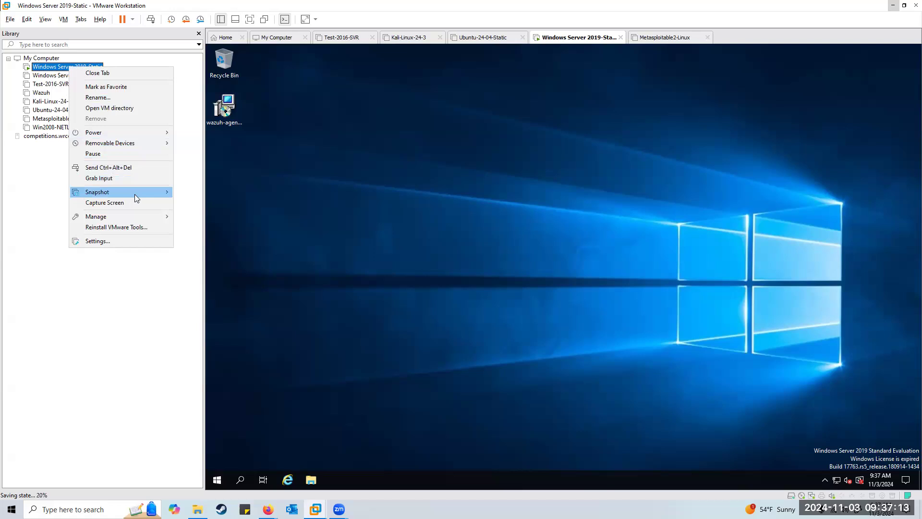
mouse_move(134, 194)
click(213, 217)
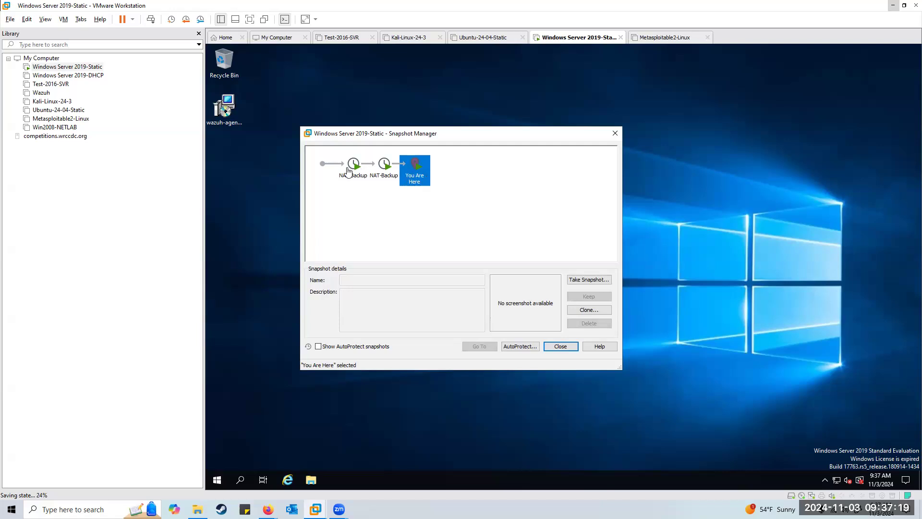
click(561, 347)
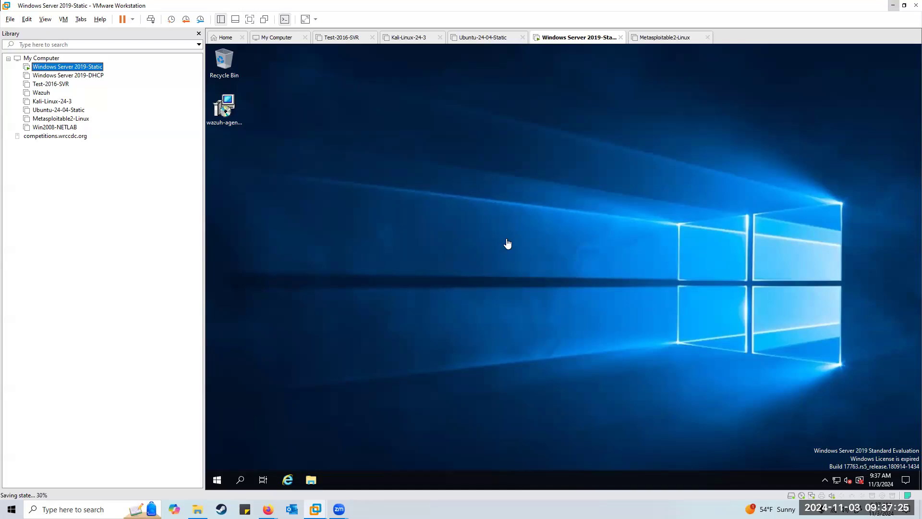
Add a second network adapter to the Windows Server 2019-Static virtual machine's hardware
right_click(78, 69)
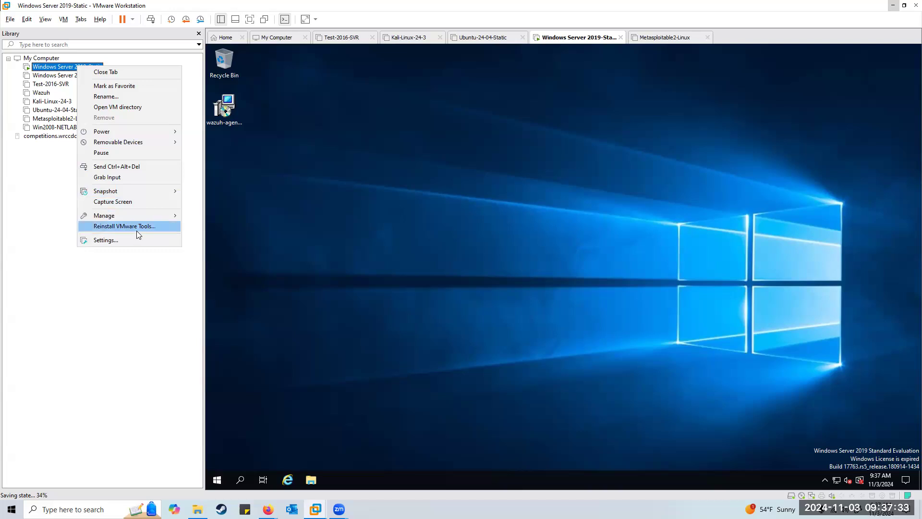
click(104, 240)
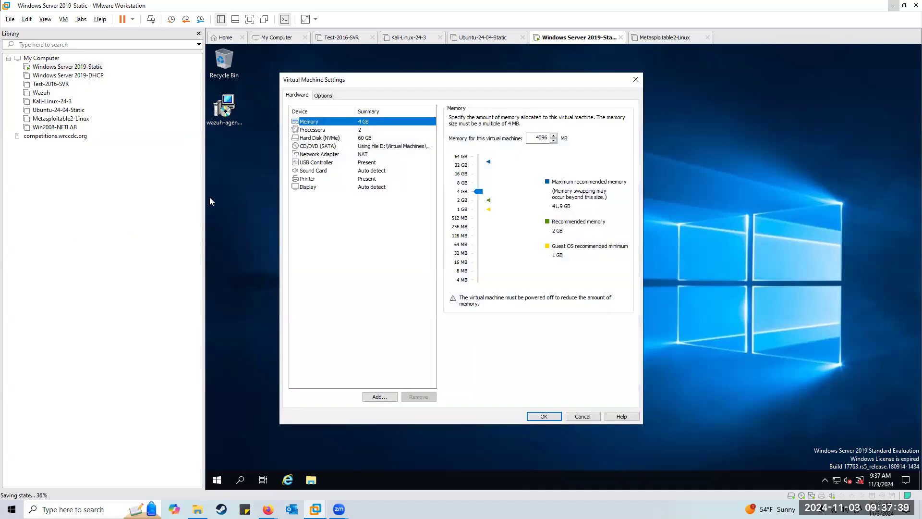
click(378, 397)
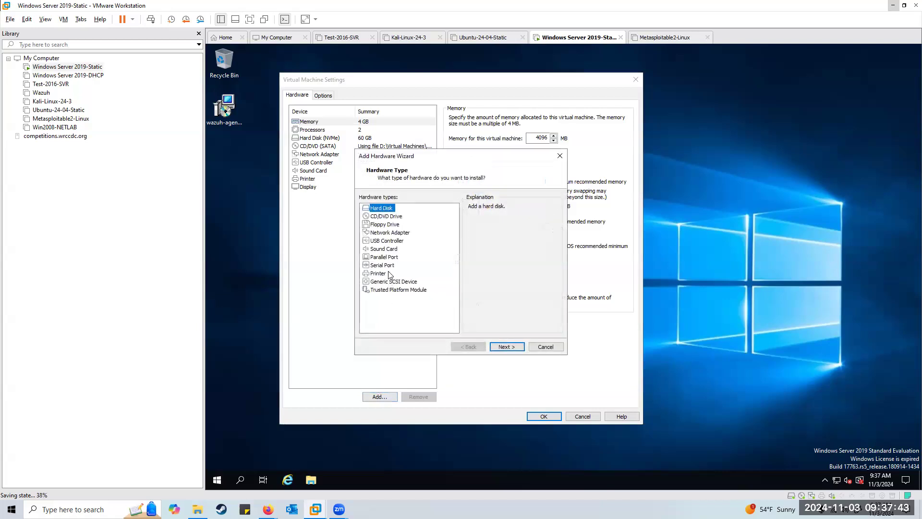
click(389, 232)
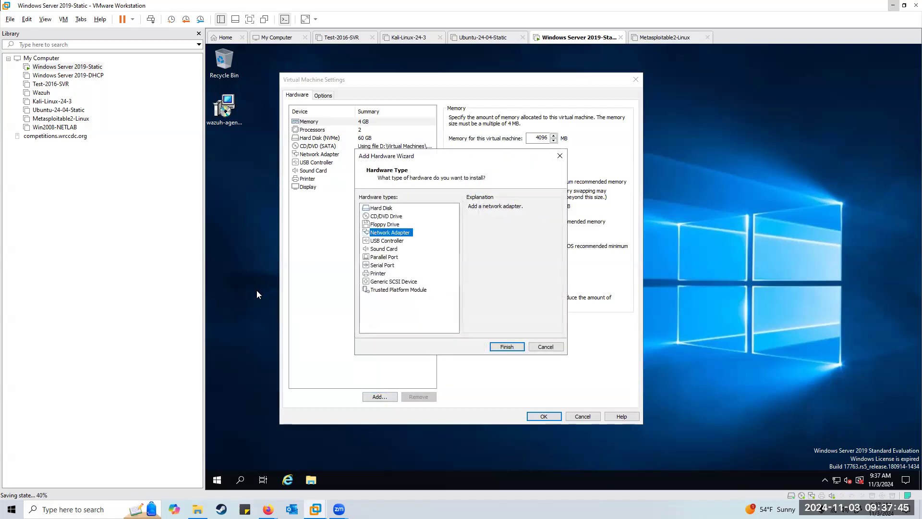
click(496, 347)
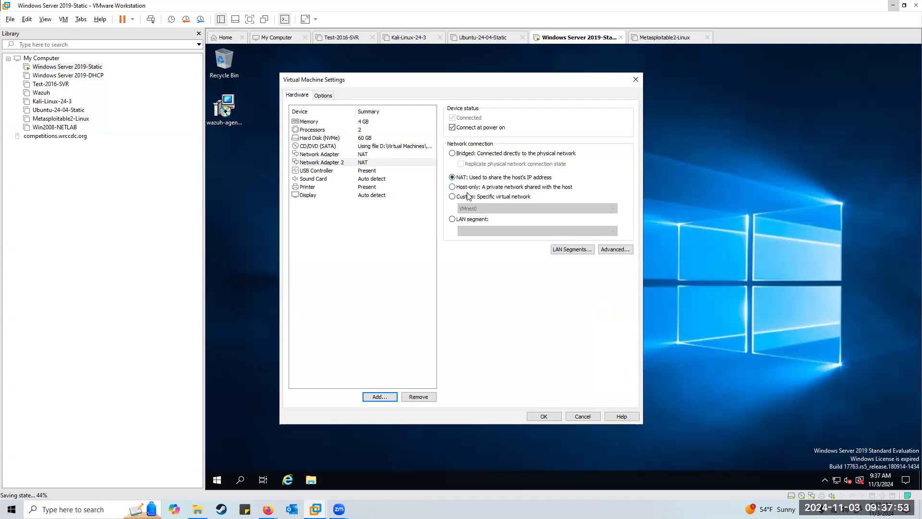
Set Network Adapter 2's network connection to Host-only and save the virtual machine settings
click(466, 187)
click(452, 197)
click(478, 208)
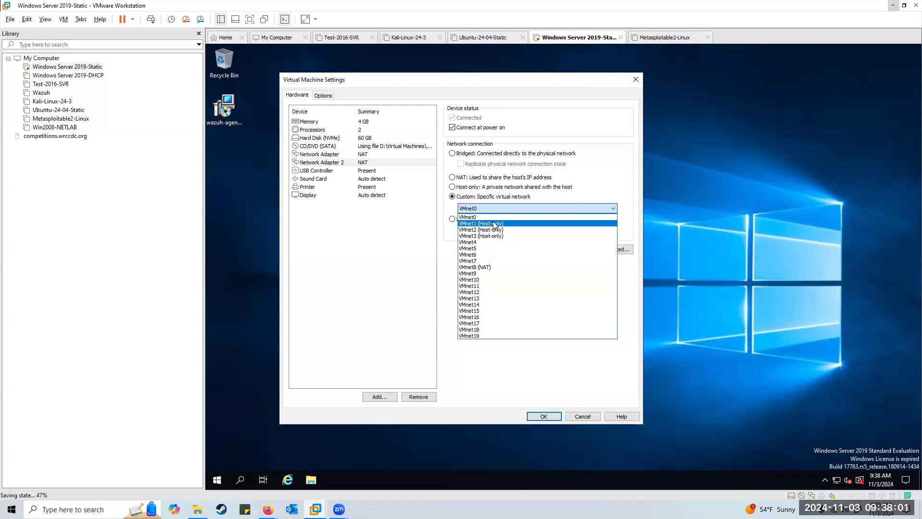
click(493, 222)
click(465, 188)
click(543, 417)
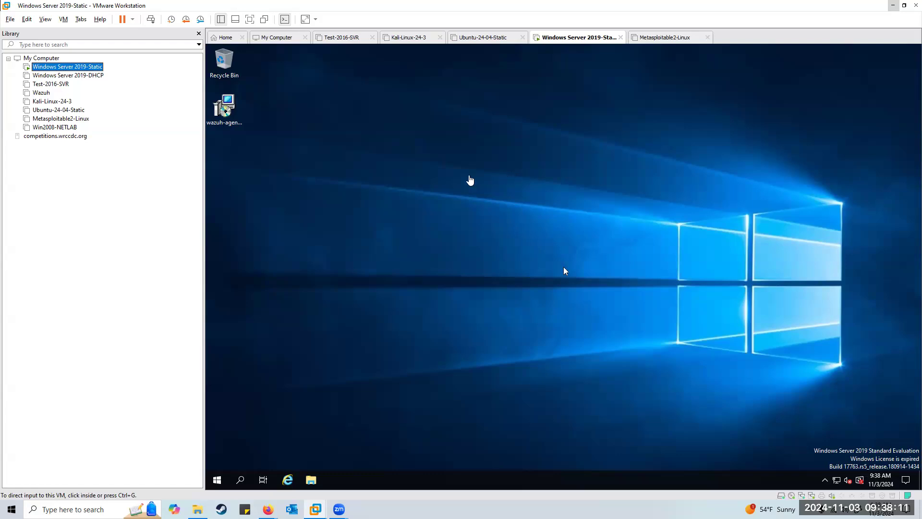
Examine the VMnet3 and VMnet1 host-only networks and their subnet addresses in the Virtual Network Editor, then close it
click(26, 19)
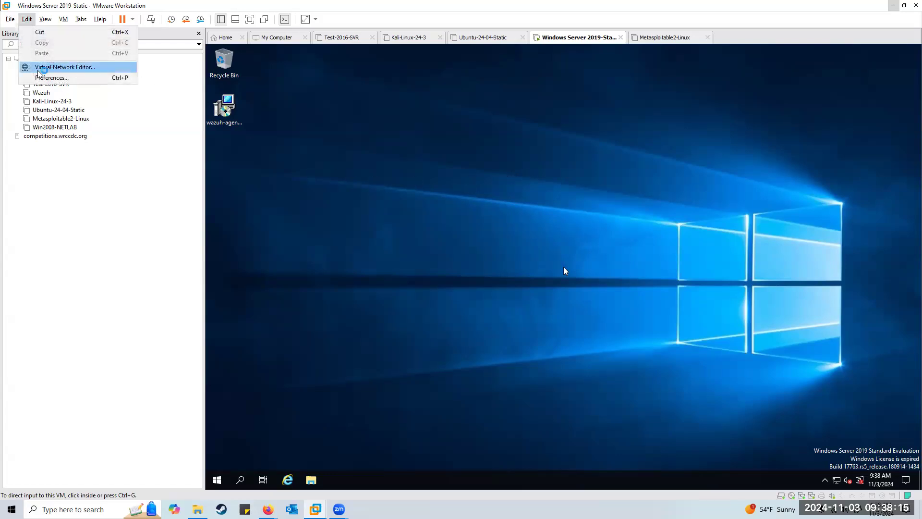
click(53, 66)
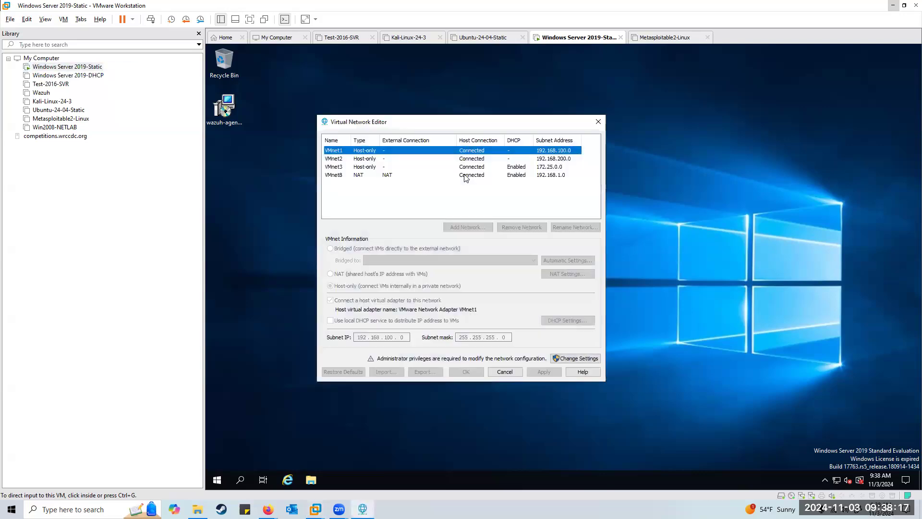
click(351, 167)
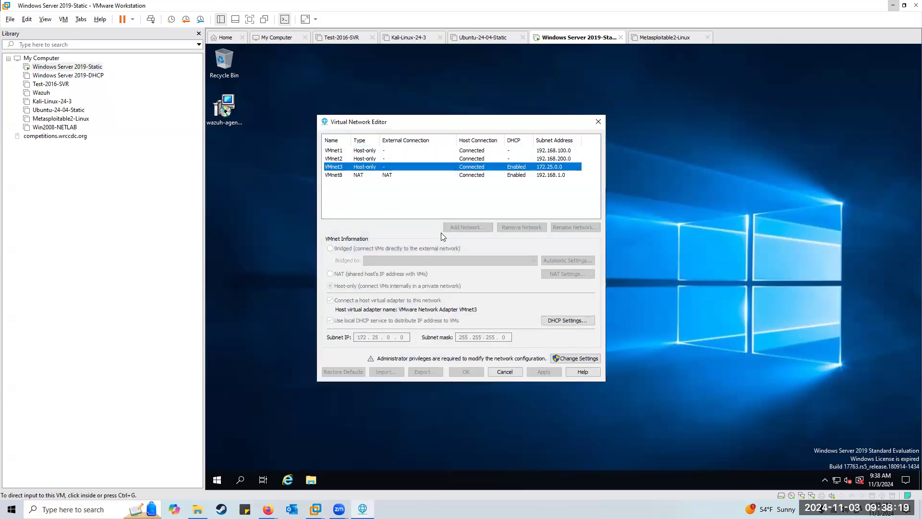
click(342, 151)
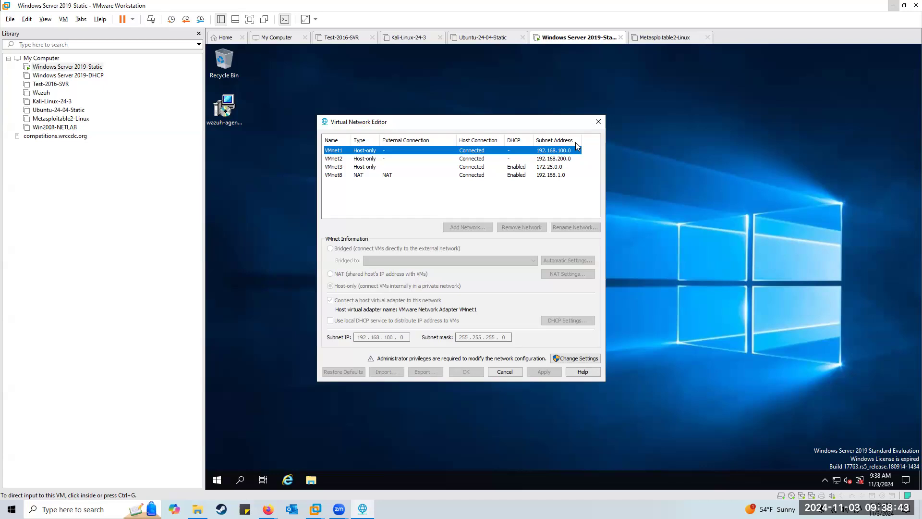
click(505, 372)
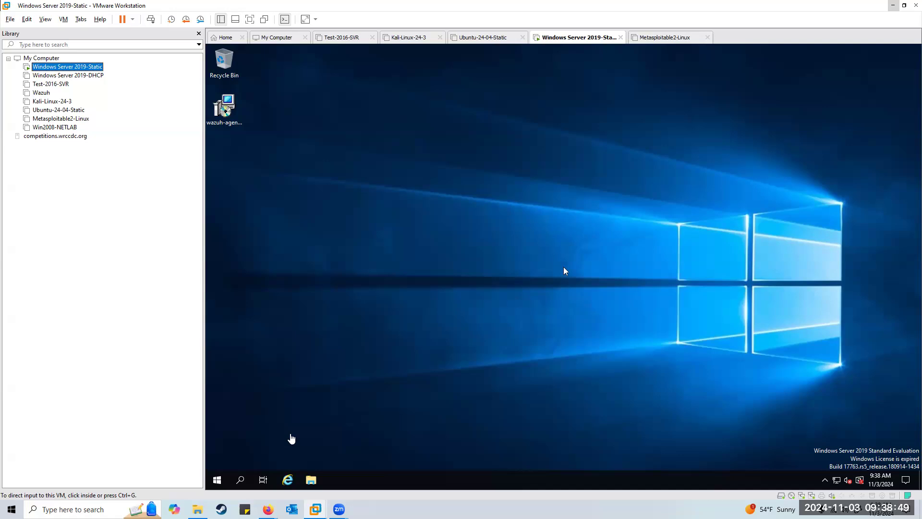
Open the Windows Server guest's Network Connections list from Control Panel's Network and Sharing Center
click(217, 480)
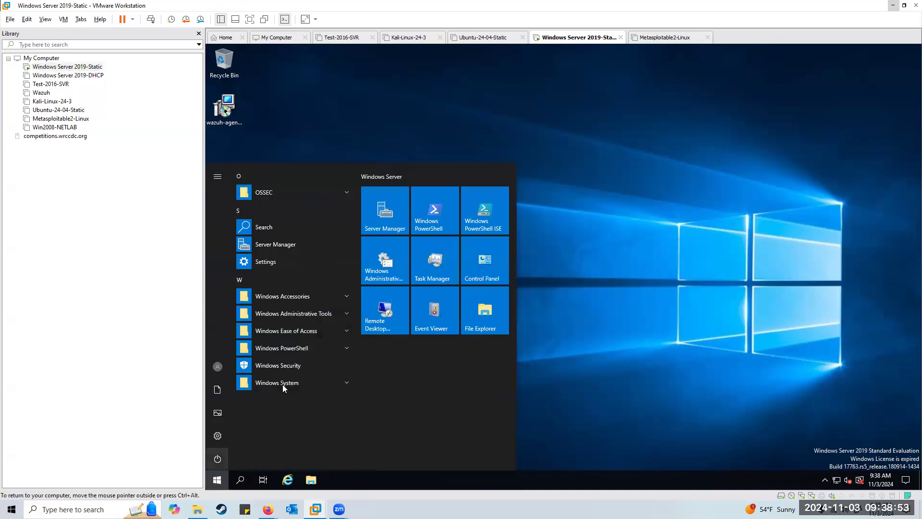
text(contro)
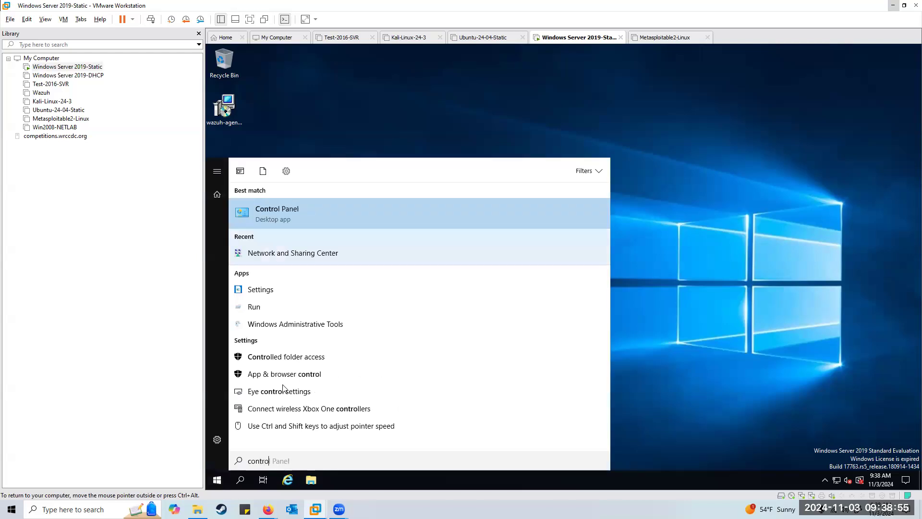
click(296, 204)
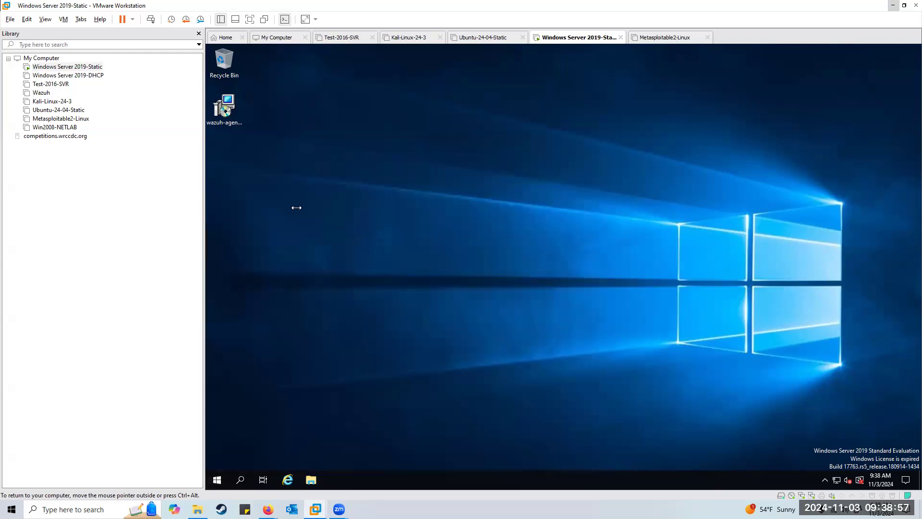
click(482, 224)
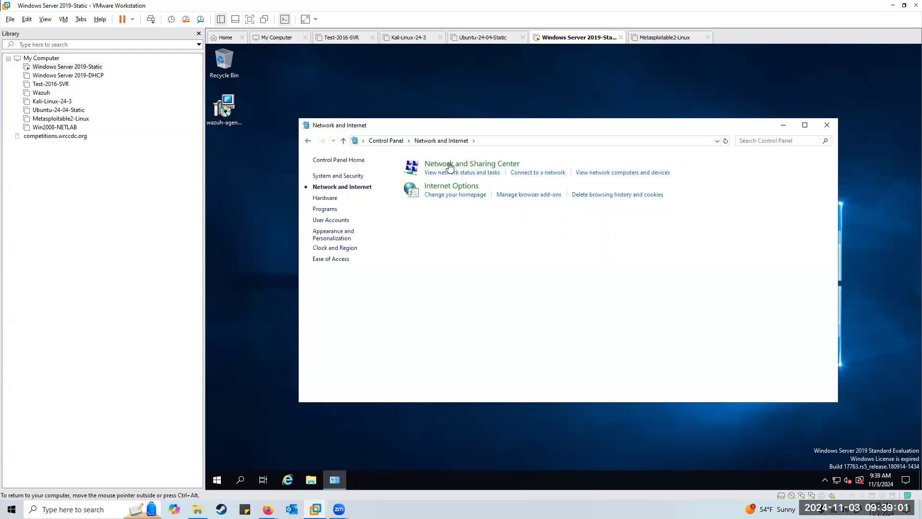
click(450, 167)
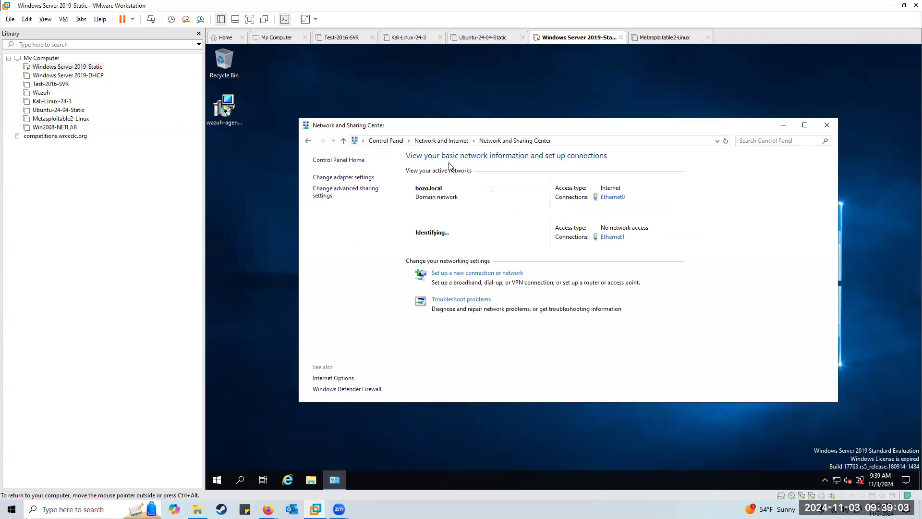
click(343, 177)
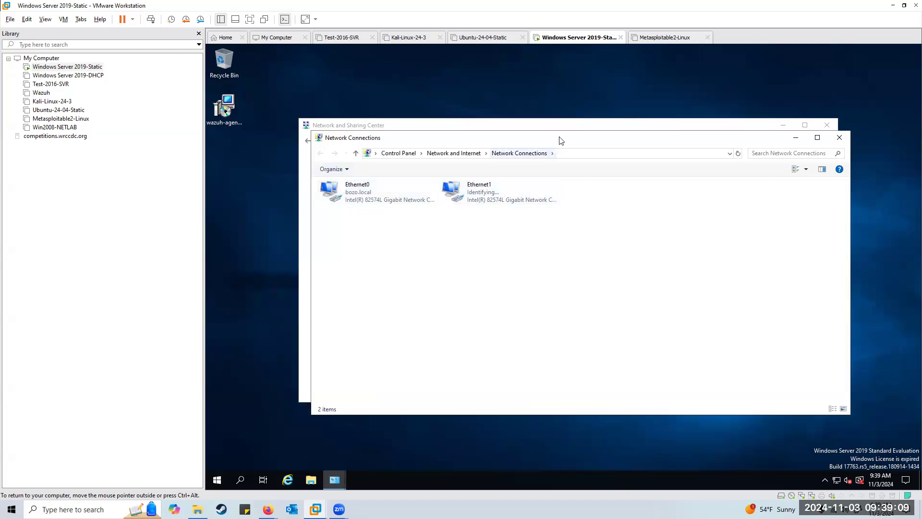
drag(559, 139, 585, 167)
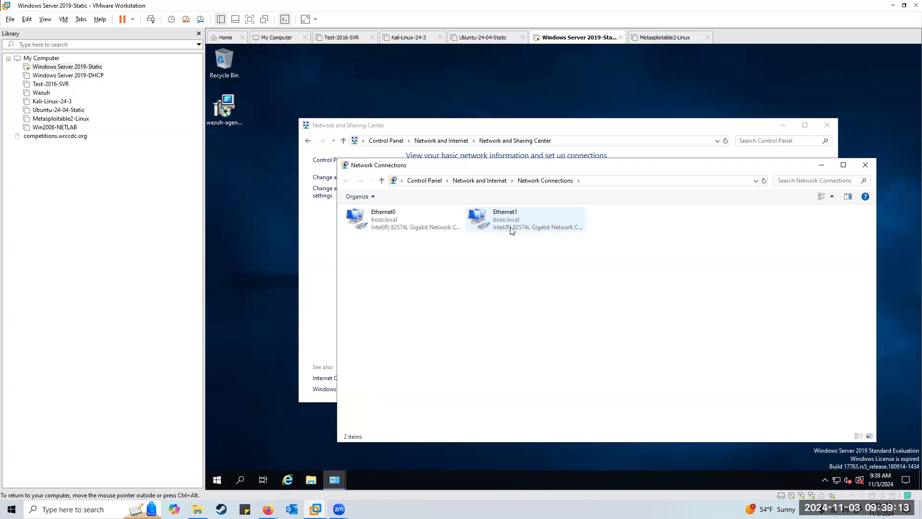
Open the Internet Protocol Version 4 (TCP/IPv4) properties of the Ethernet1 connection
right_click(466, 216)
click(445, 272)
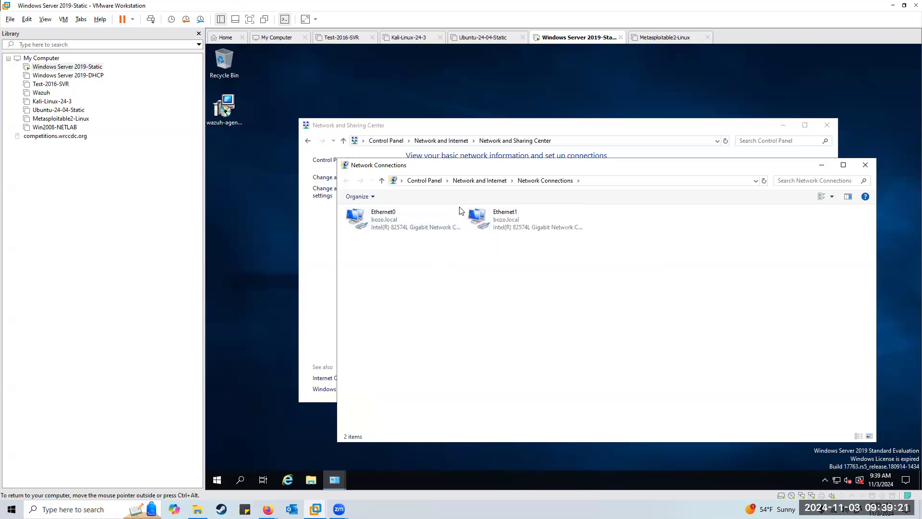
click(500, 214)
right_click(502, 217)
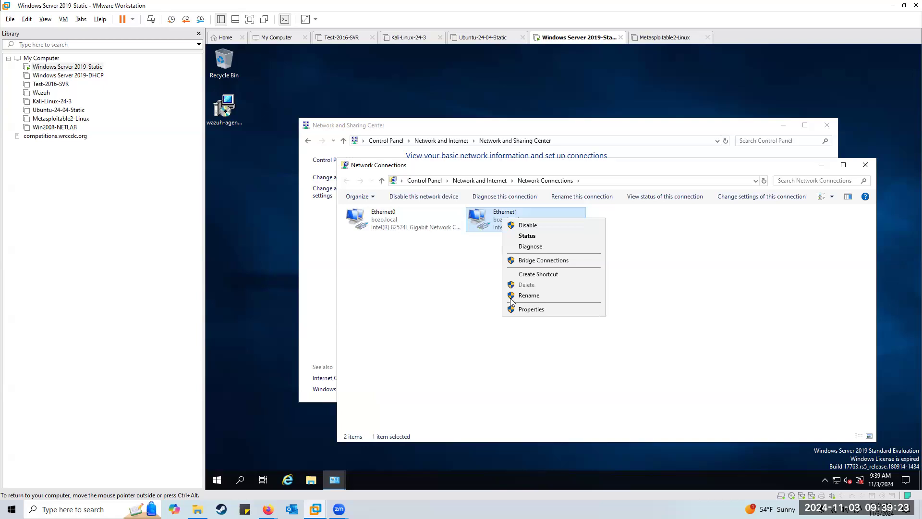
click(533, 313)
drag(445, 206, 709, 204)
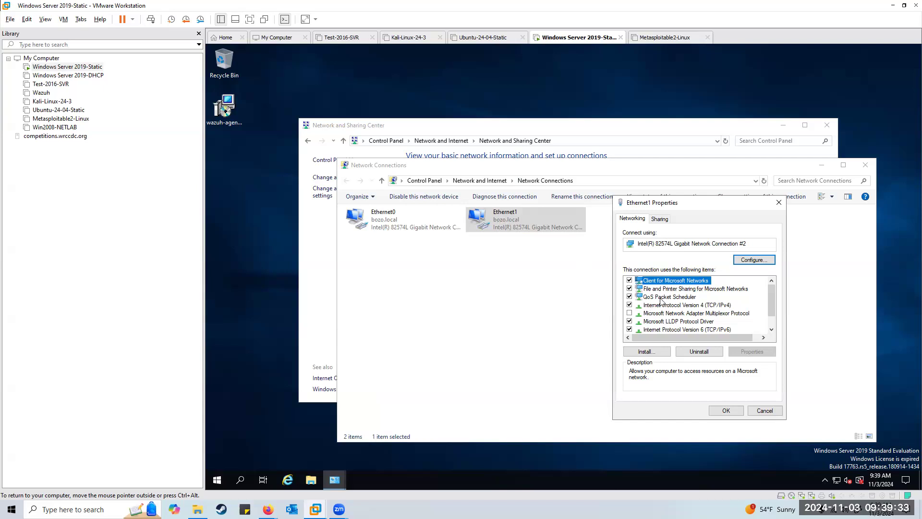
click(677, 307)
click(754, 355)
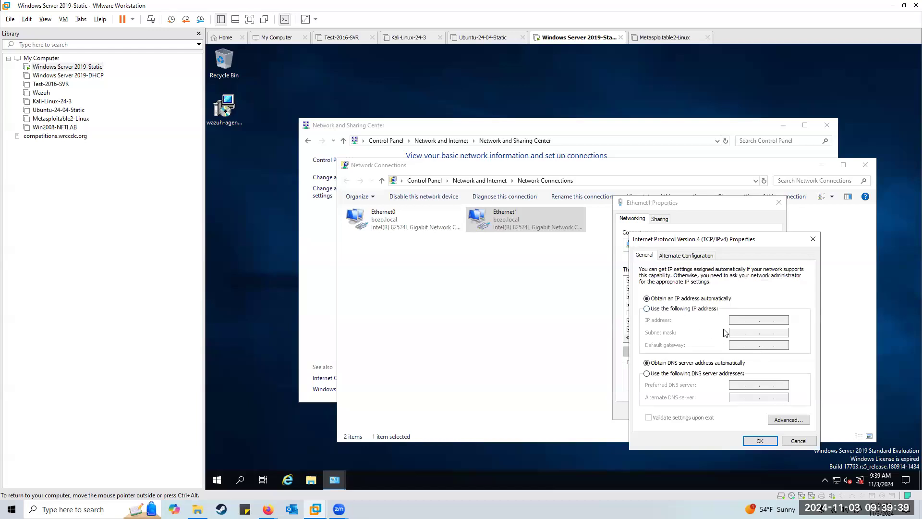
Give Ethernet1 static IP 192.168.100.200, mask 255.255.255.0, gateway 192.168.100.2, DNS servers 192.168.1.200 and 8.8.8.8, and save the configuration
click(648, 309)
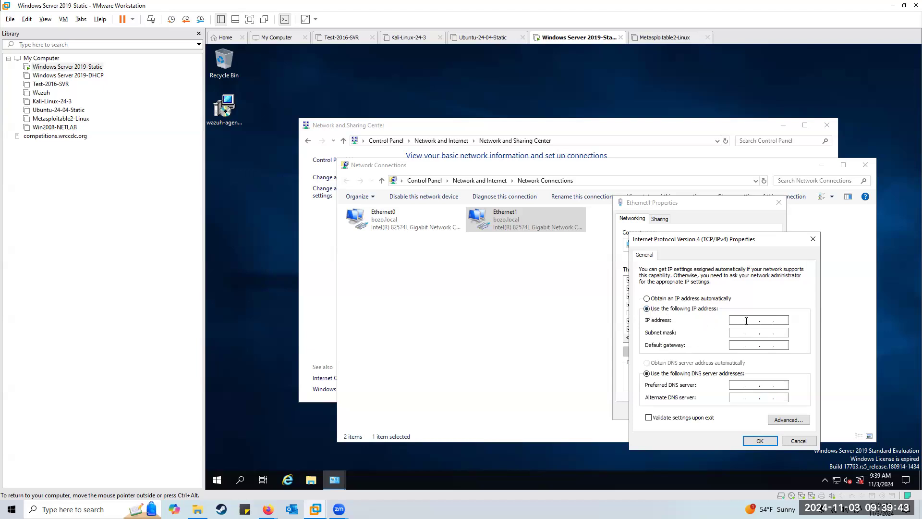
text(192 . 168 . 100 . 200)
click(734, 333)
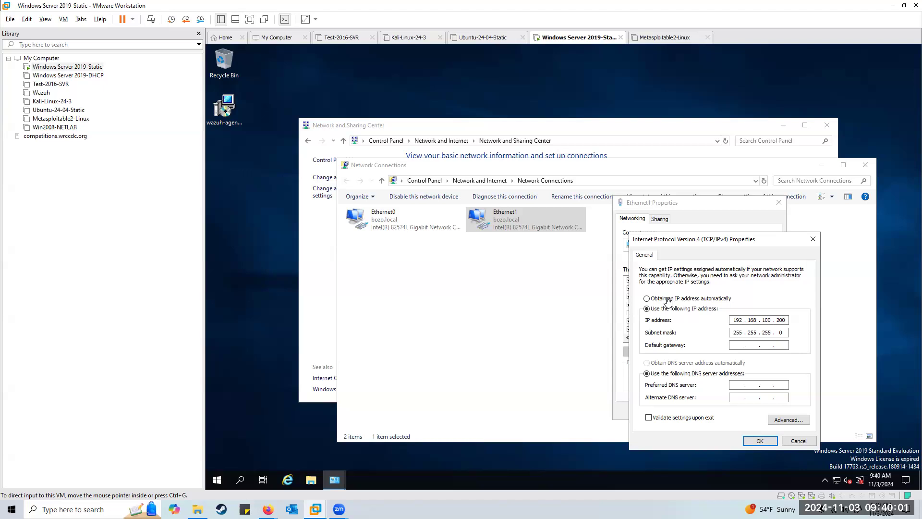
click(732, 345)
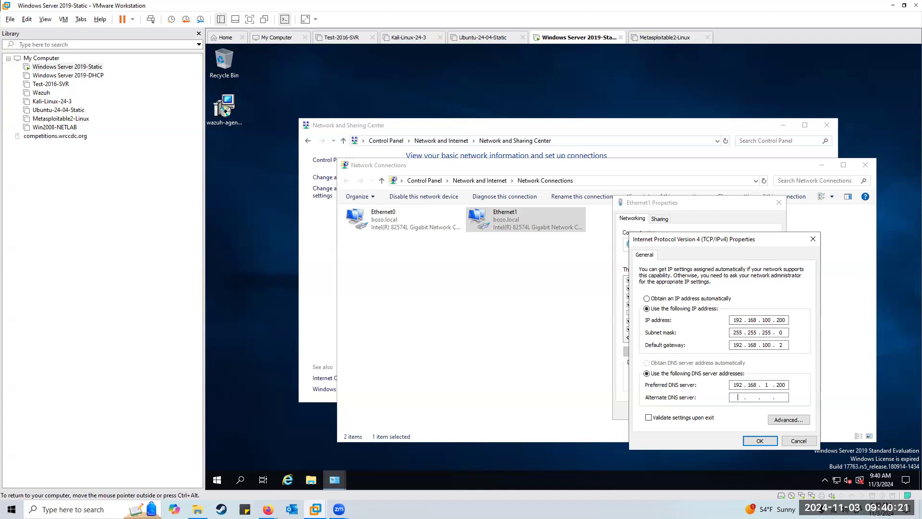
text(.8)
key(ctrl+alt)
click(759, 440)
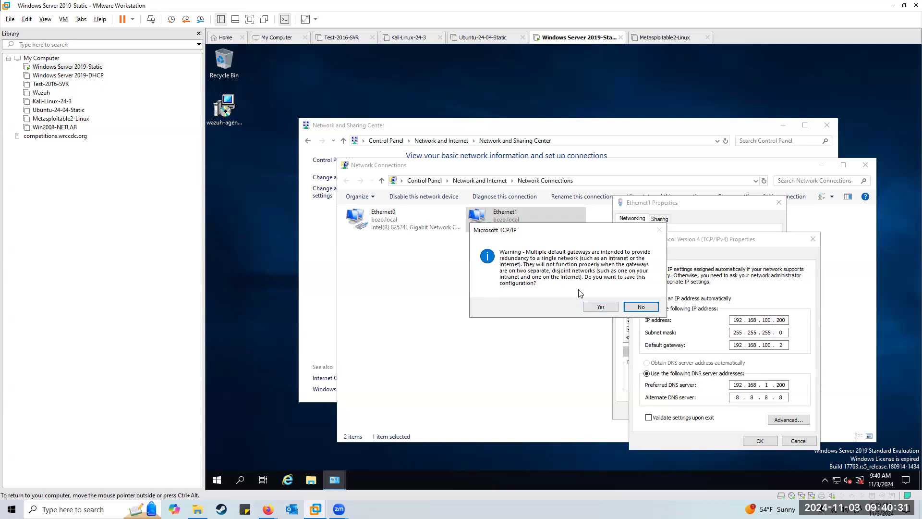
click(607, 306)
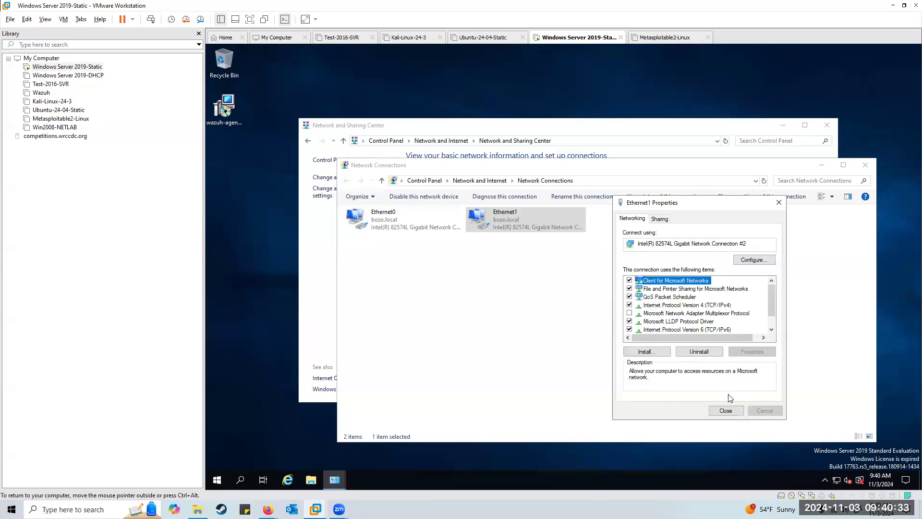
click(723, 411)
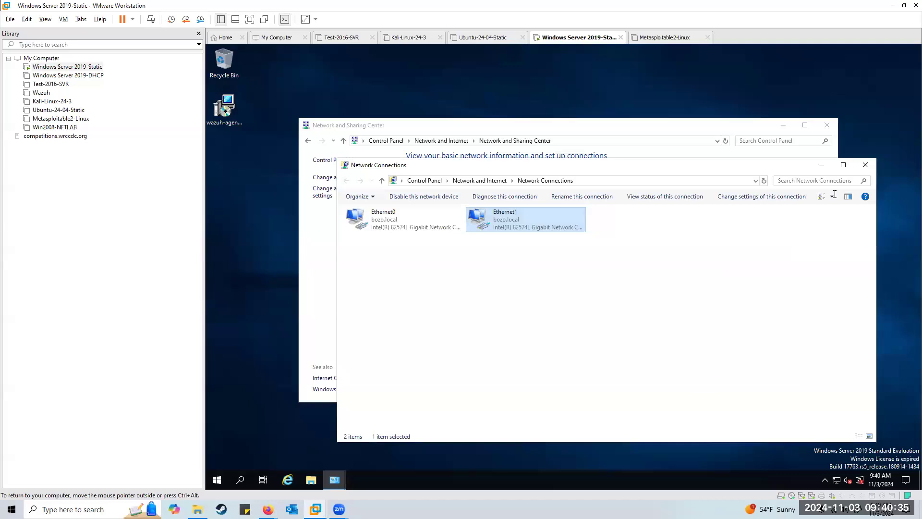
Close the Network Connections and Network and Sharing Center windows in the guest
click(870, 169)
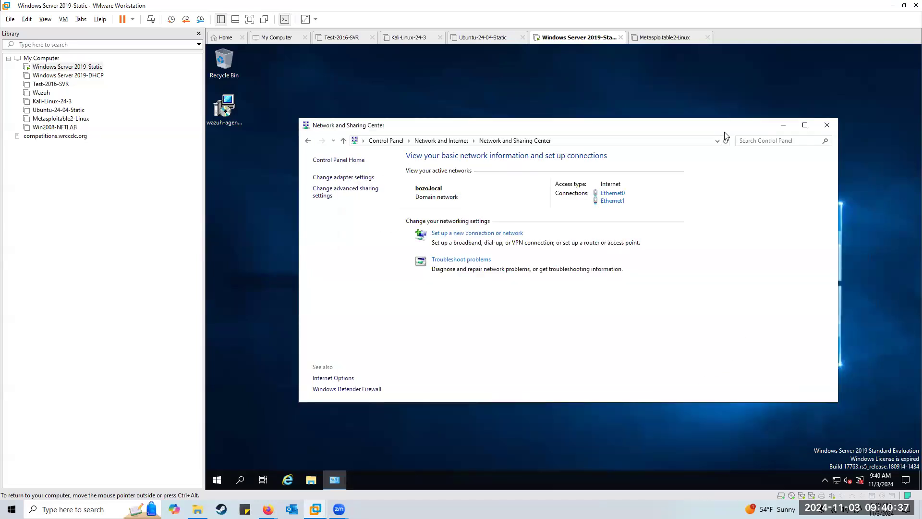
drag(724, 132, 670, 143)
click(769, 138)
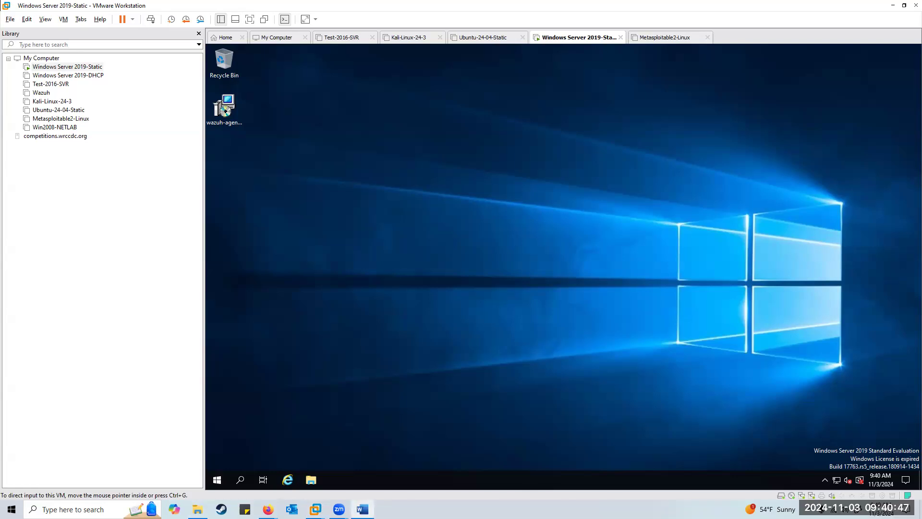
Review the Installing NAT in Windows Server 2019 steps in the Word lab document, including the PowerShell commands, and return to VMware Workstation
scroll(457, 325, down, 5)
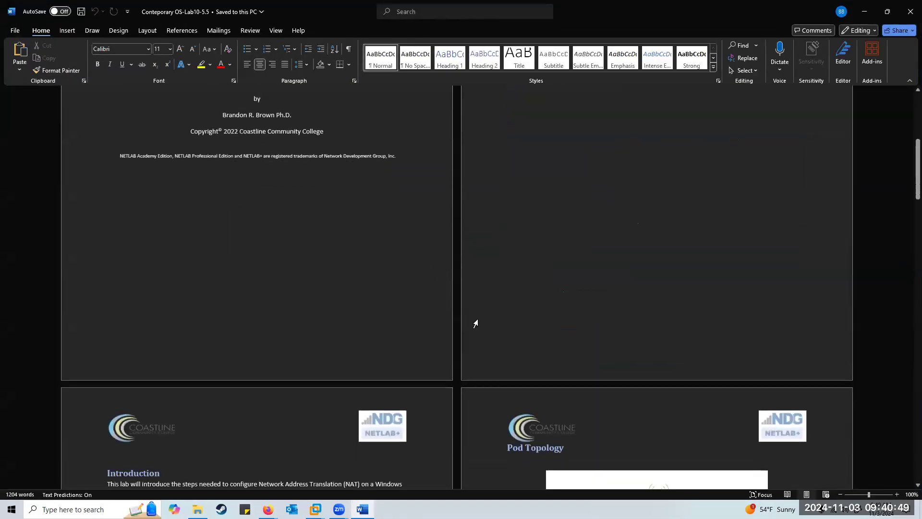
scroll(457, 326, down, 3)
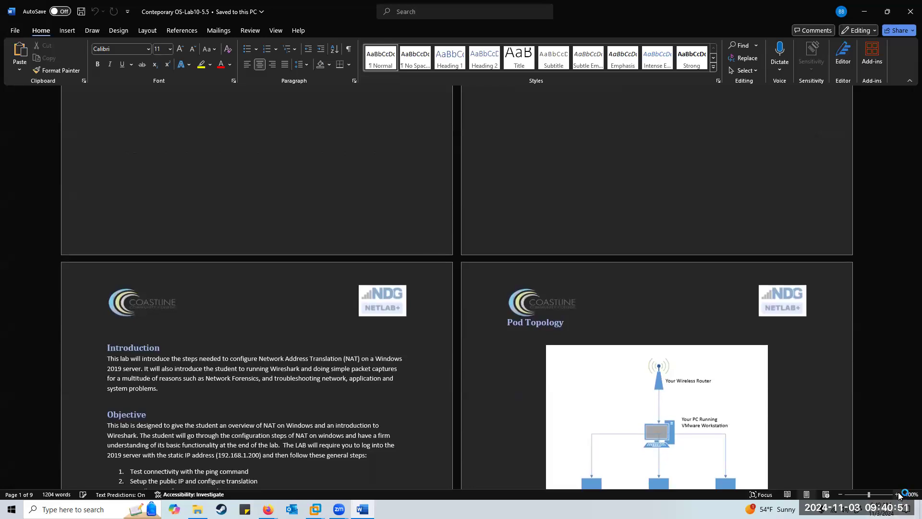
click(897, 495)
click(897, 495)
click(897, 495)
click(897, 494)
scroll(643, 344, down, 10)
scroll(642, 343, up, 2)
scroll(638, 333, up, 6)
scroll(632, 325, down, 10)
scroll(629, 327, down, 15)
scroll(624, 327, down, 10)
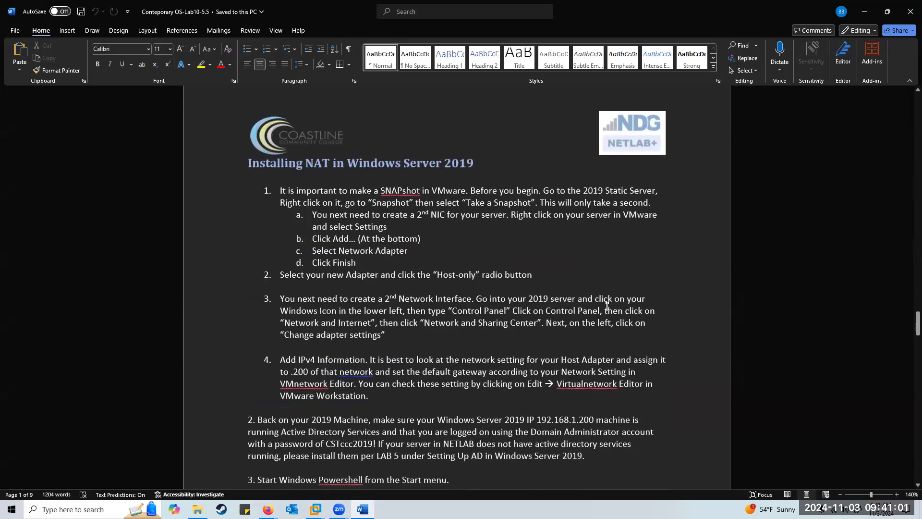
scroll(607, 306, down, 1)
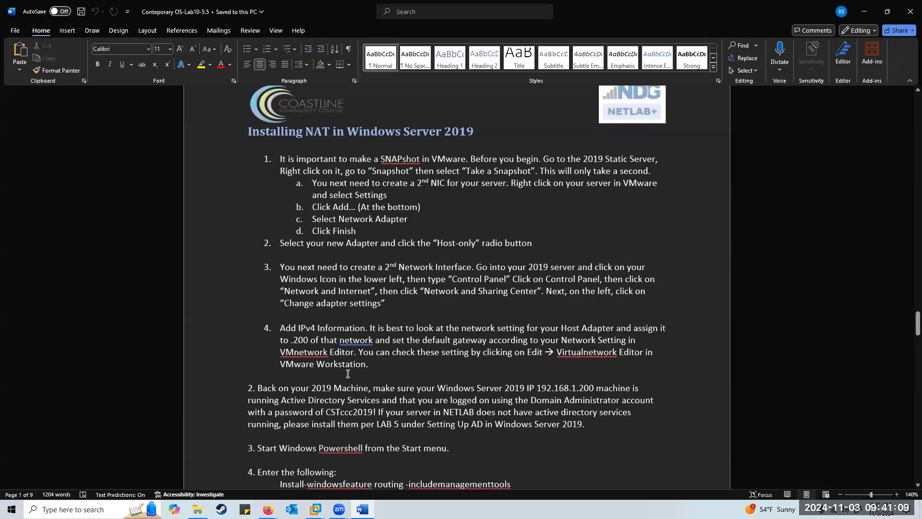
scroll(348, 374, down, 6)
scroll(334, 318, down, 2)
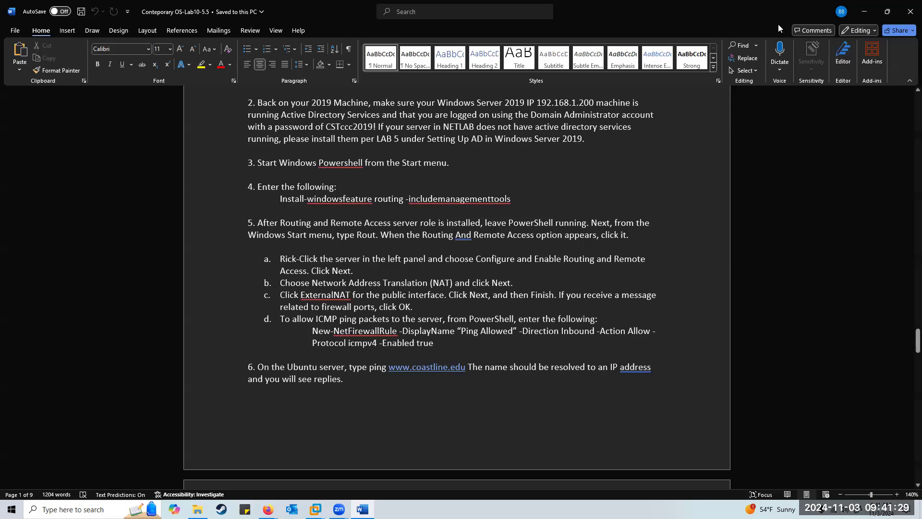
click(864, 12)
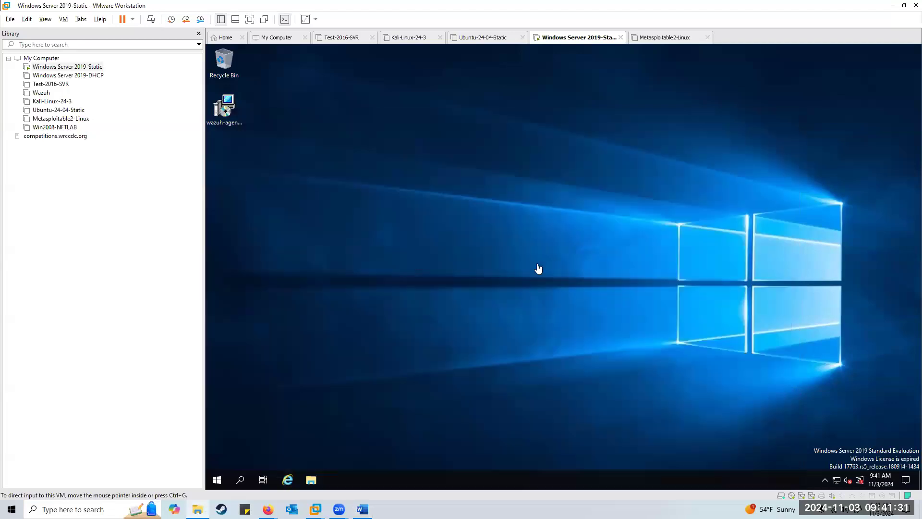
Find Windows PowerShell with the search text "power" in the Windows Server guest and launch it
click(538, 269)
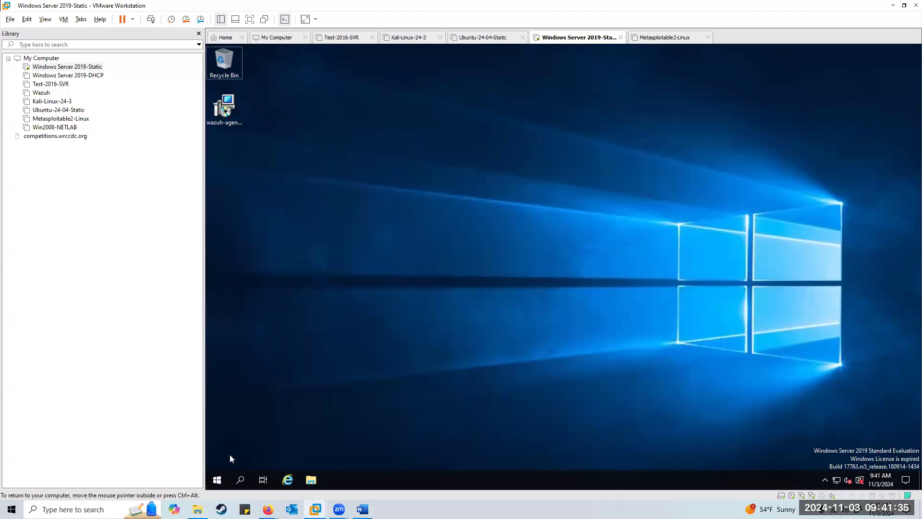
click(221, 480)
text(power)
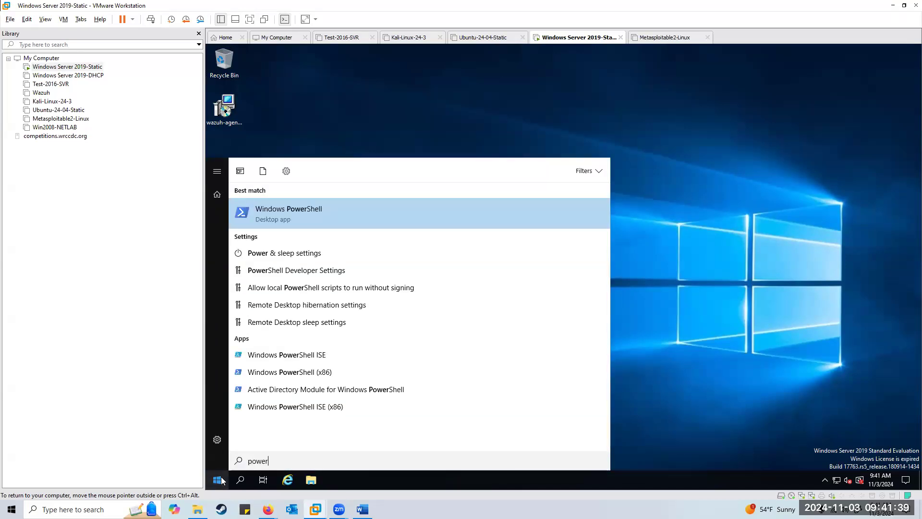
key(Return)
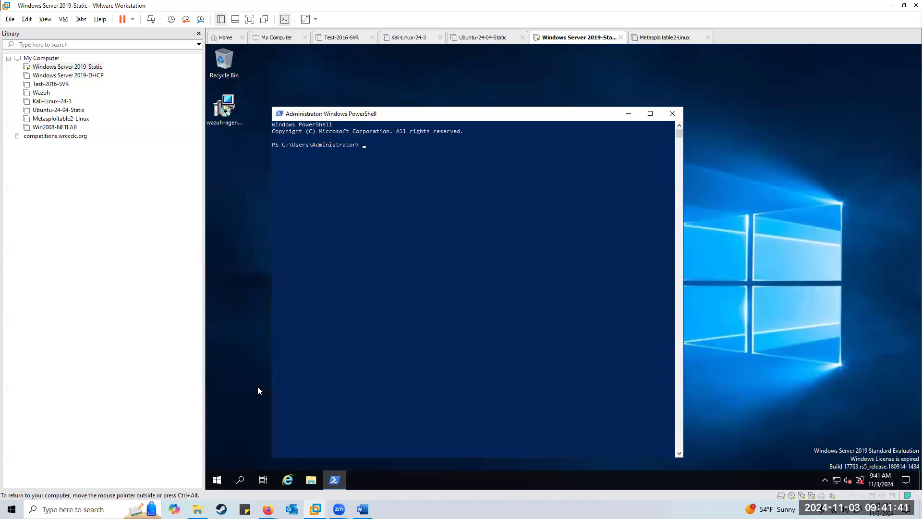
Begin an install command at the guest's PowerShell prompt with the text "install"
drag(422, 320, 424, 318)
click(374, 192)
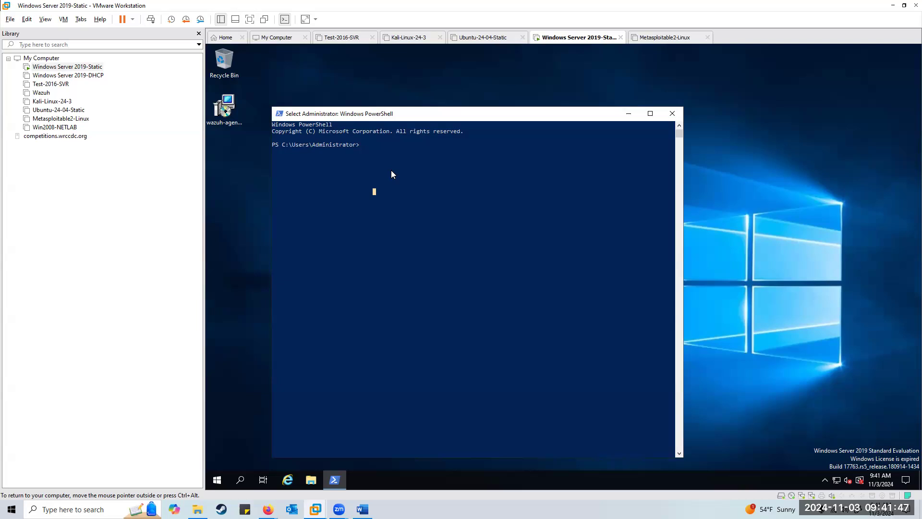
key(Escape)
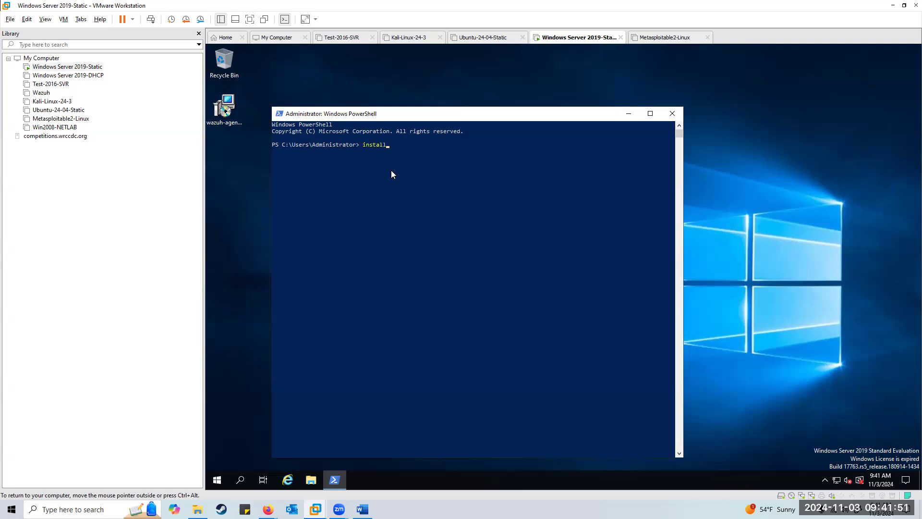
text(install)
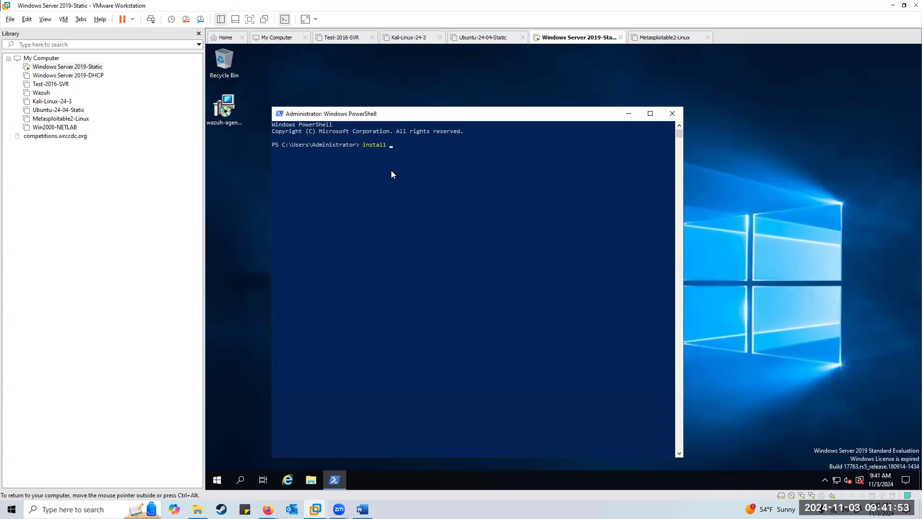